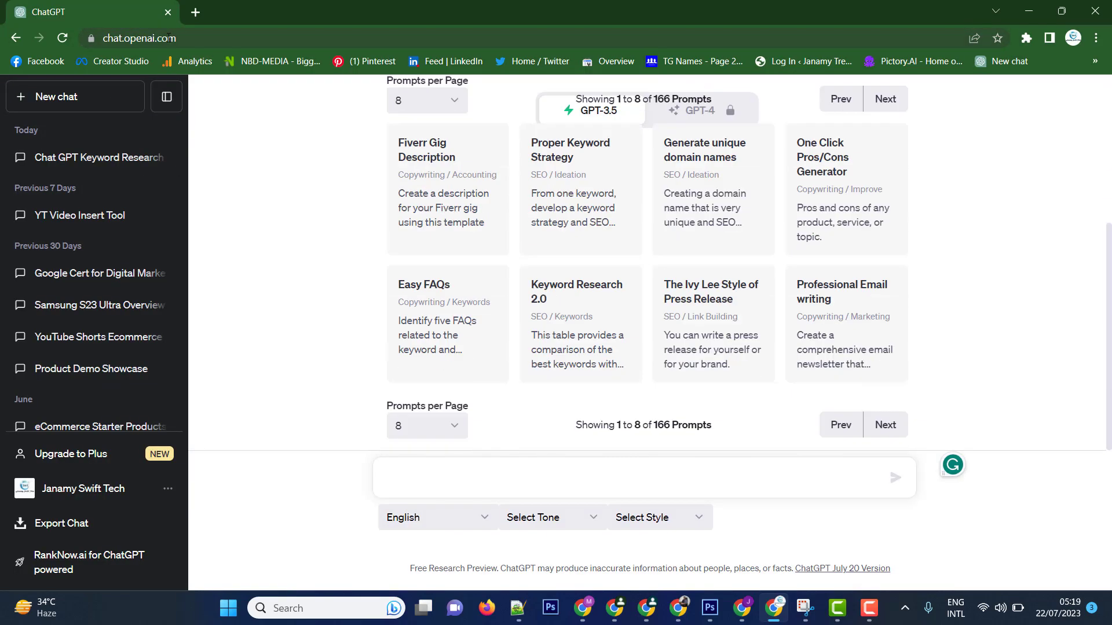
Step: Open the 'Chat GPT Keyword Research' chat and ask 'What is keyword resear?'
{"action": "left_click", "coordinate": [88, 158]}
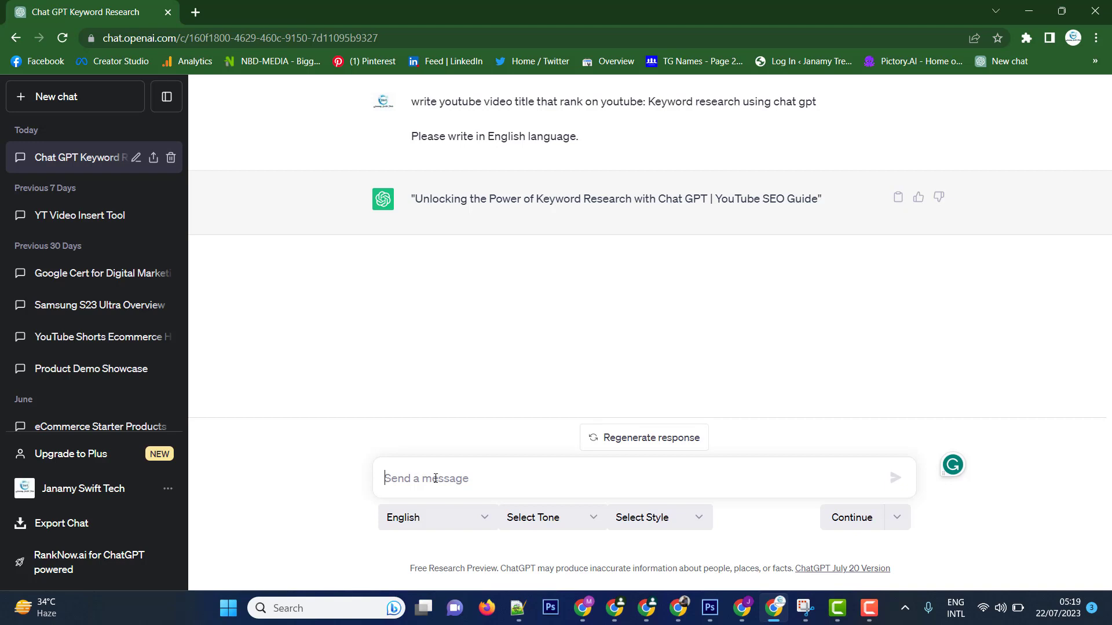
{"action": "type", "text": "Wha"}
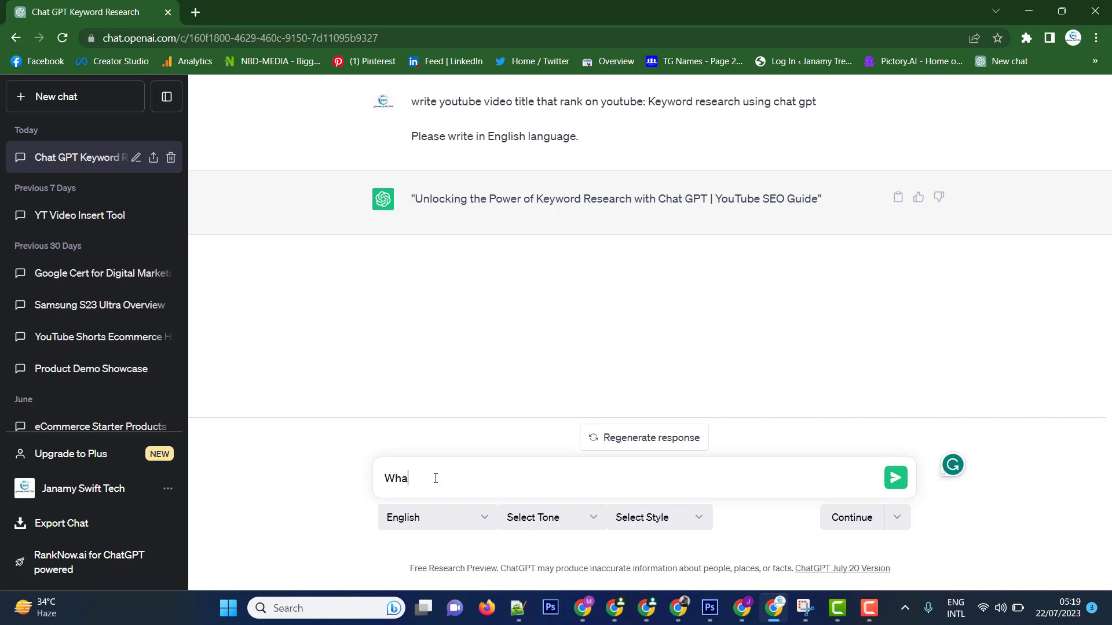
{"action": "type", "text": "t is ke"}
{"action": "type", "text": "yword r"}
{"action": "type", "text": "esear?"}
{"action": "key", "text": "Return"}
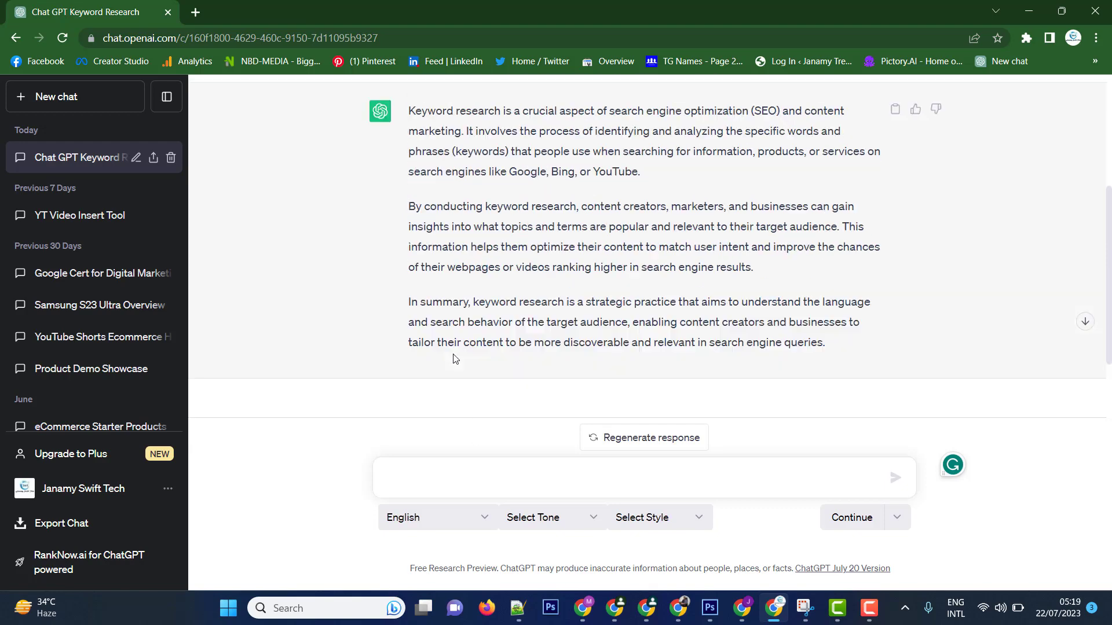
{"action": "scroll", "coordinate": [453, 356], "scroll_direction": "up", "scroll_amount": 5}
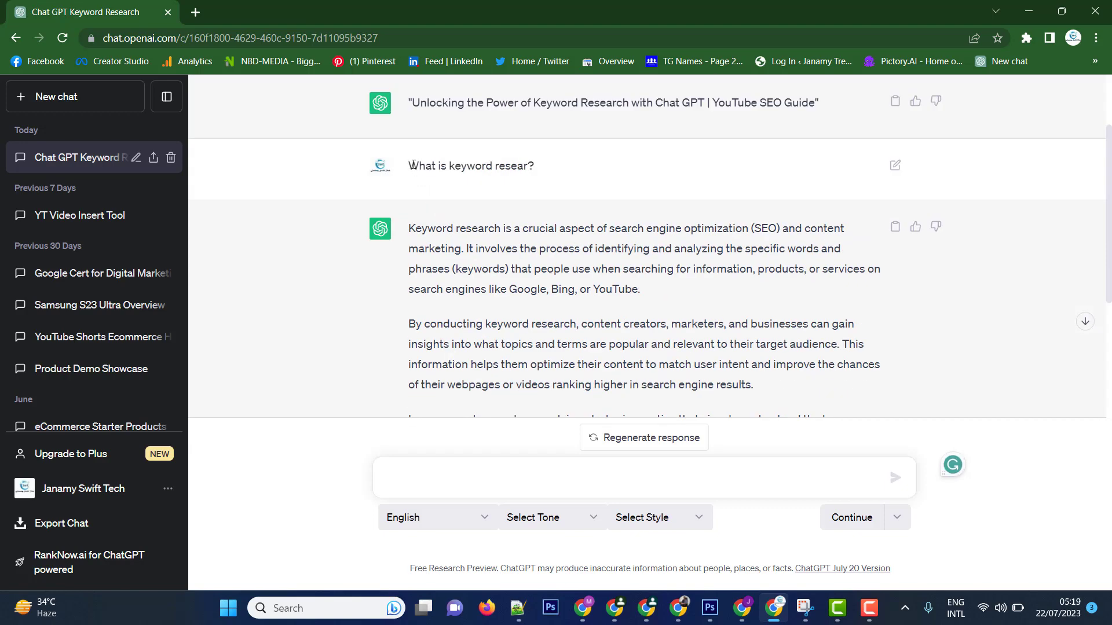
Step: Select the phrase 'keyword resear' in the earlier question
{"action": "left_click_drag", "start_coordinate": [408, 165], "coordinate": [476, 166]}
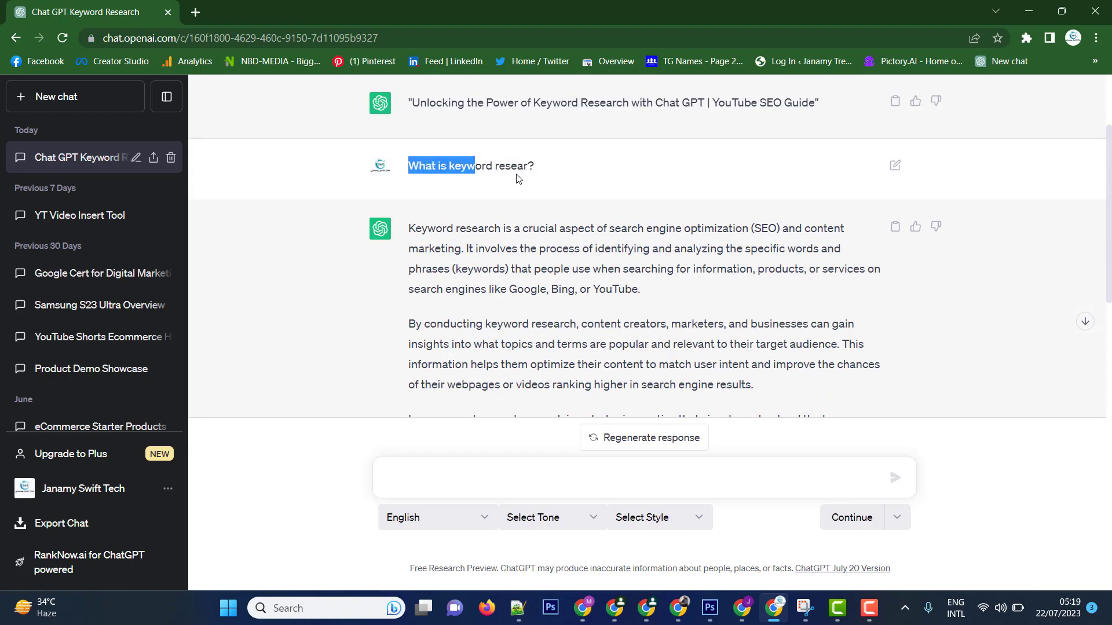
{"action": "left_click", "coordinate": [481, 166]}
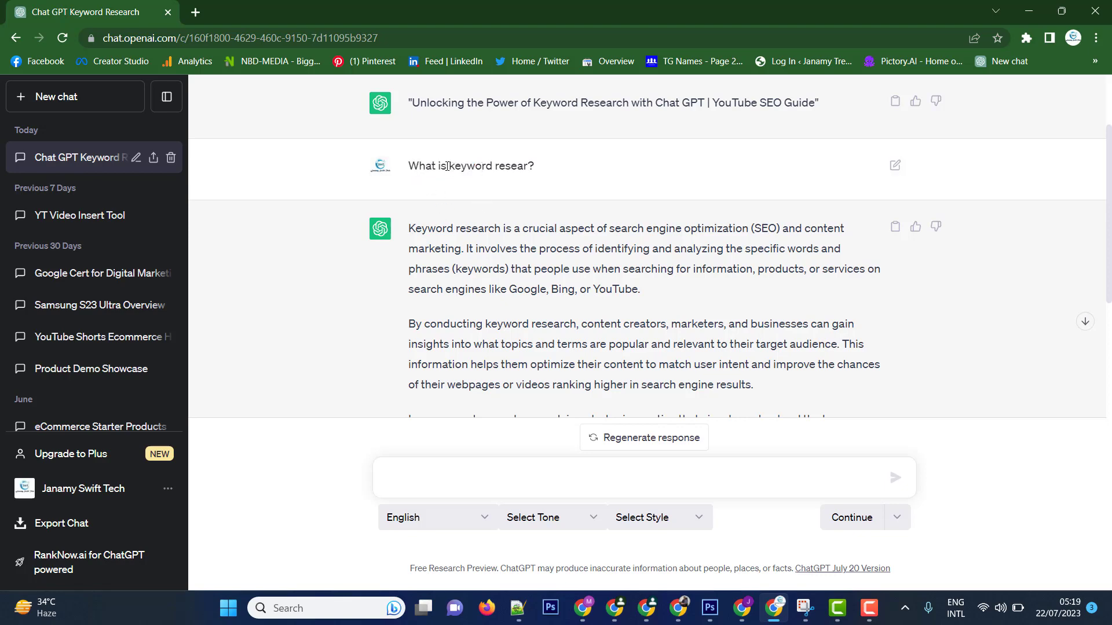
{"action": "left_click_drag", "start_coordinate": [446, 166], "coordinate": [530, 167]}
Step: Copy and paste the phrase, edit it into 'write 3 paragraph: How to choose best keyword?', and send it
{"action": "key", "text": "ctrl+c"}
{"action": "left_click", "coordinate": [478, 479]}
{"action": "key", "text": "ctrl+v"}
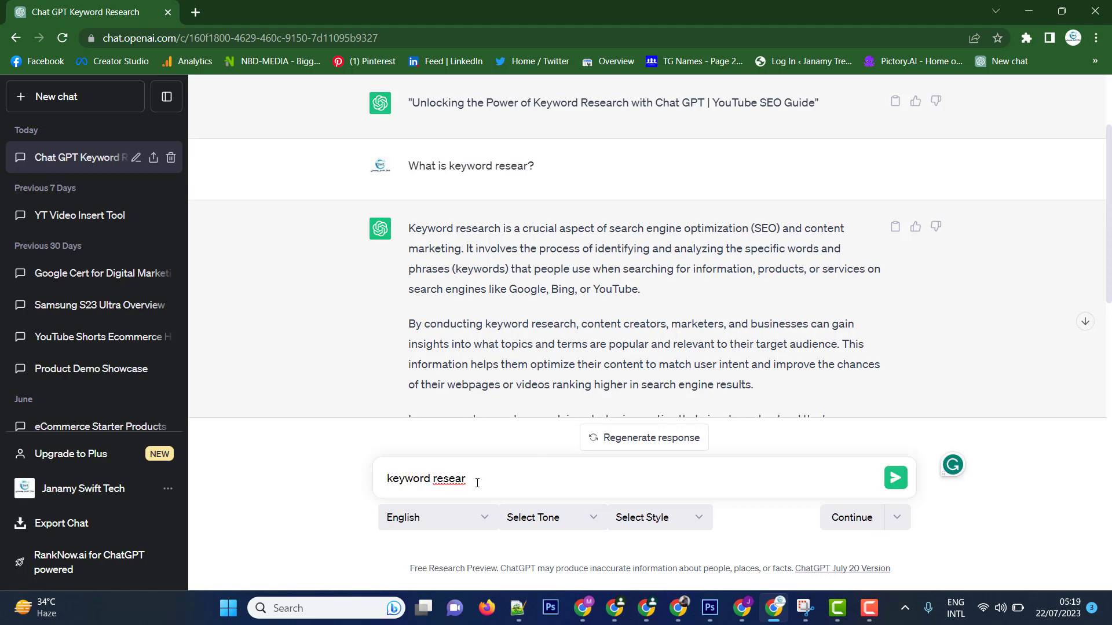
{"action": "key", "text": "BackSpace"}
{"action": "type", "text": "c"}
{"action": "type", "text": "h"}
{"action": "type", "text": "how to "}
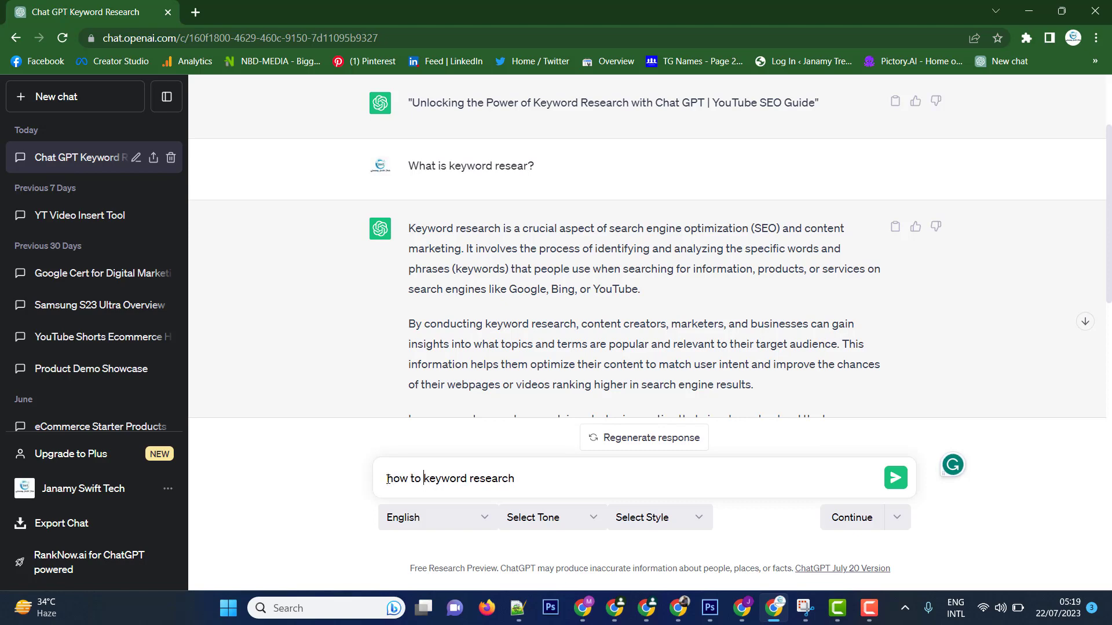
{"action": "type", "text": "do ke"}
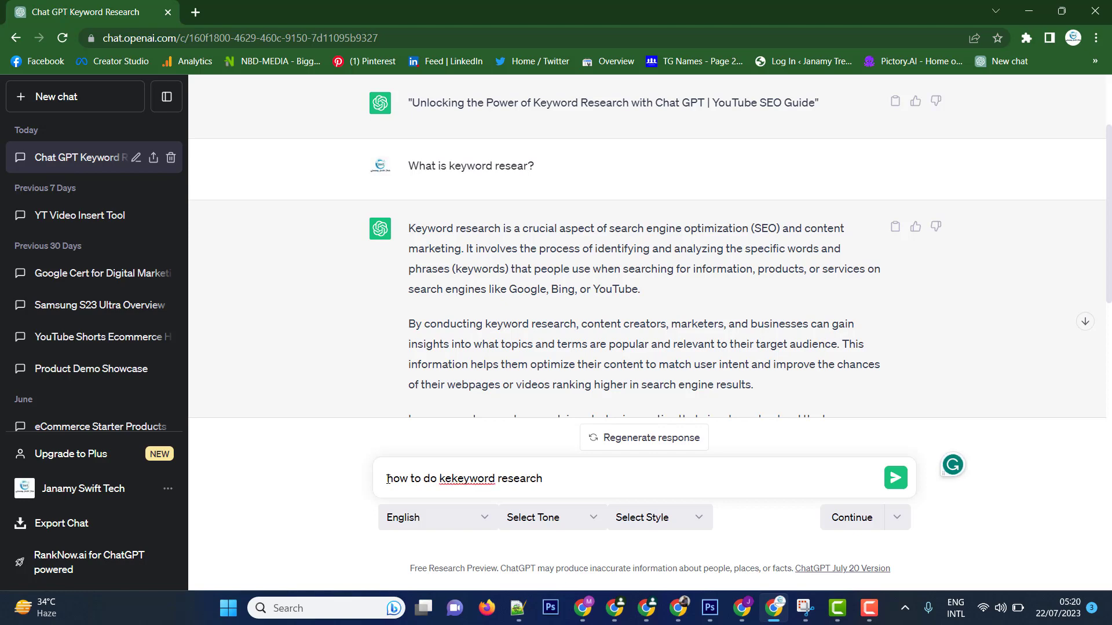
{"action": "key", "text": "BackSpace"}
{"action": "key", "text": "BackSpace"}
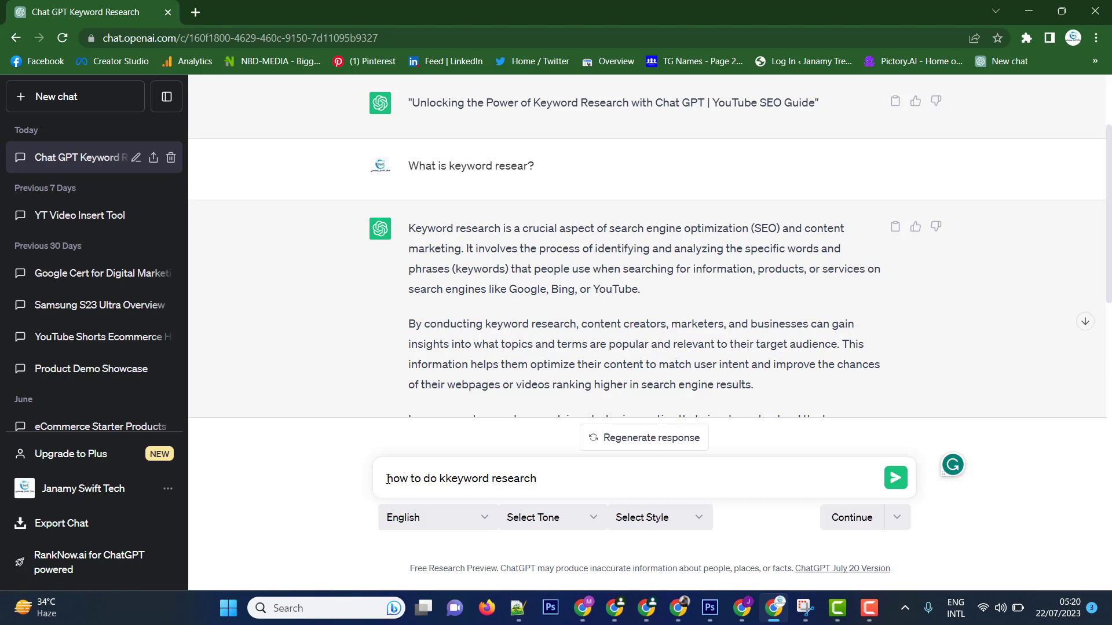
{"action": "key", "text": "BackSpace"}
{"action": "key", "text": "BackSpace"}
{"action": "key", "text": "BackSpace"}
{"action": "type", "text": "How "}
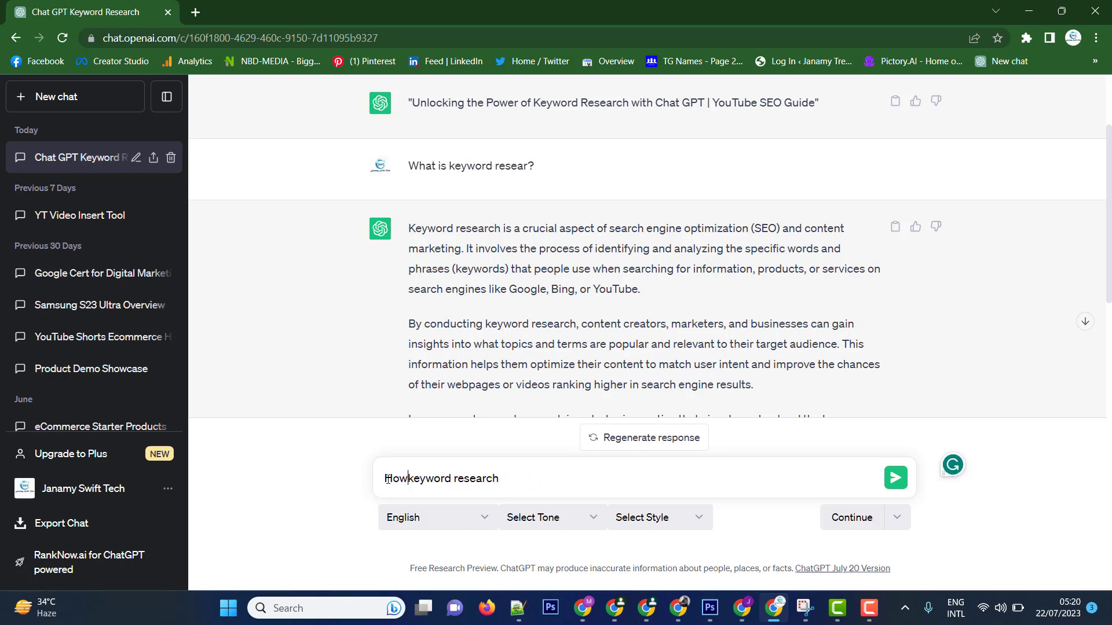
{"action": "type", "text": "to "}
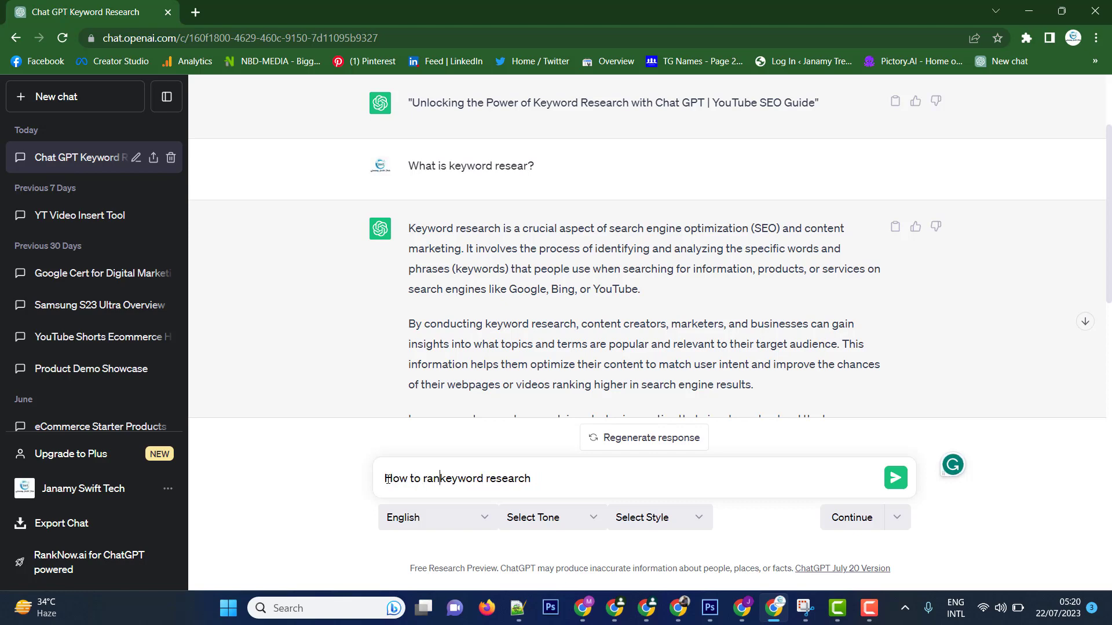
{"action": "type", "text": "choos"}
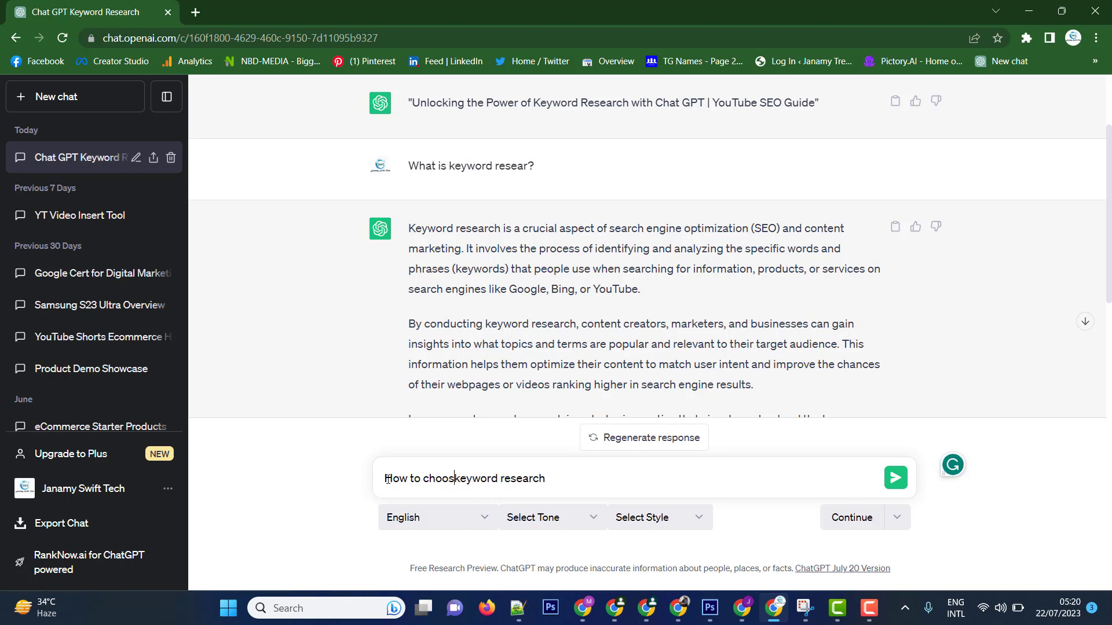
{"action": "type", "text": "e best"}
{"action": "double_click", "coordinate": [556, 479]}
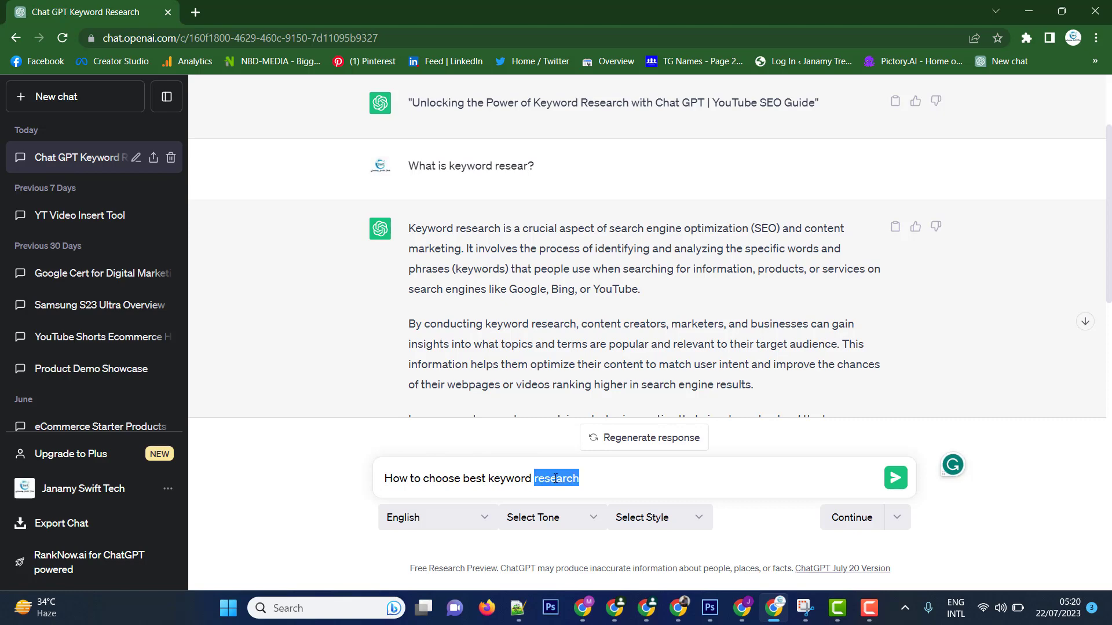
{"action": "key", "text": "BackSpace"}
{"action": "type", "text": "?"}
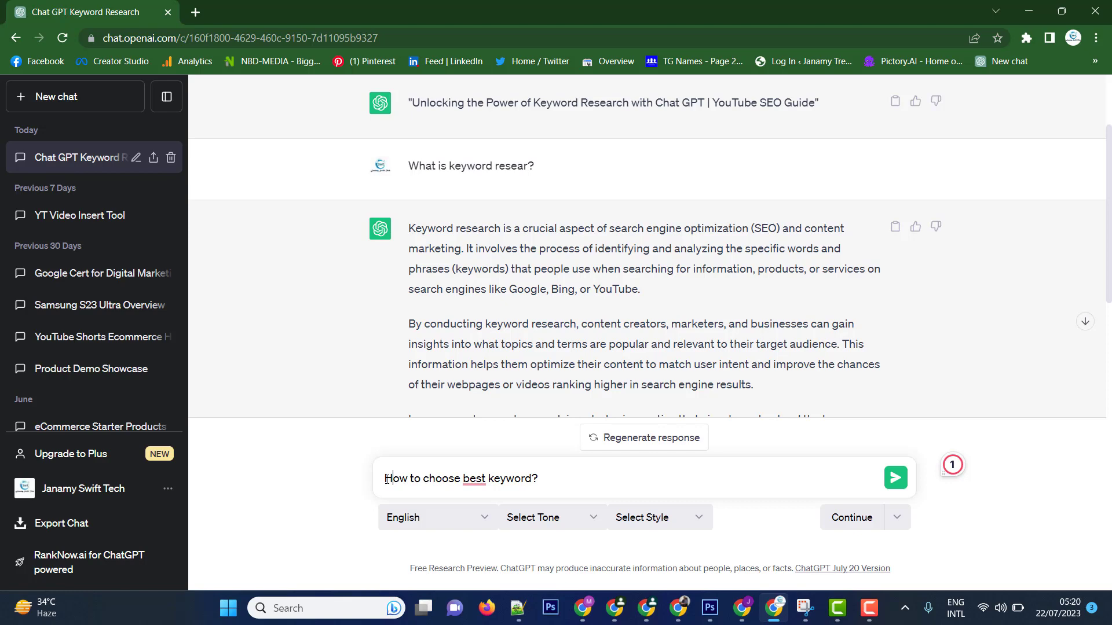
{"action": "type", "text": "write "}
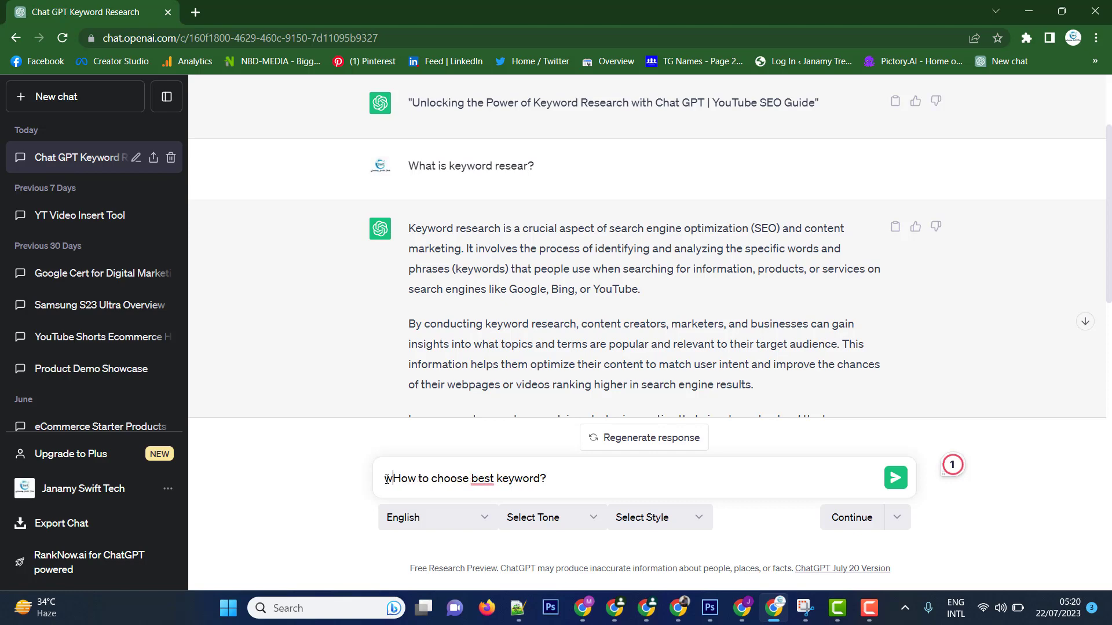
{"action": "type", "text": "3 para"}
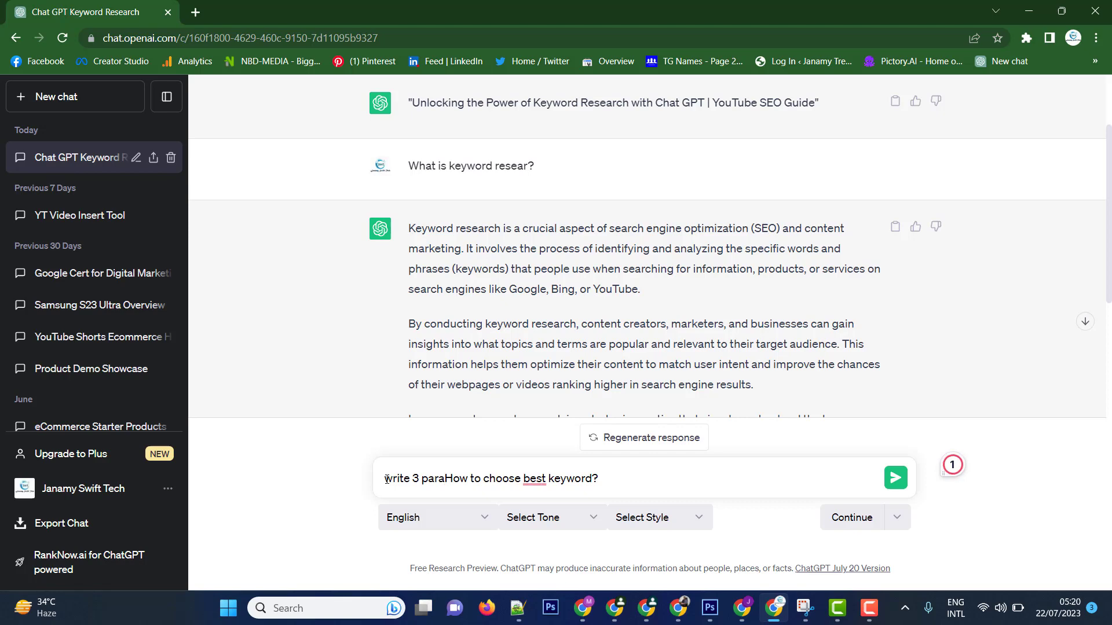
{"action": "type", "text": "graph"}
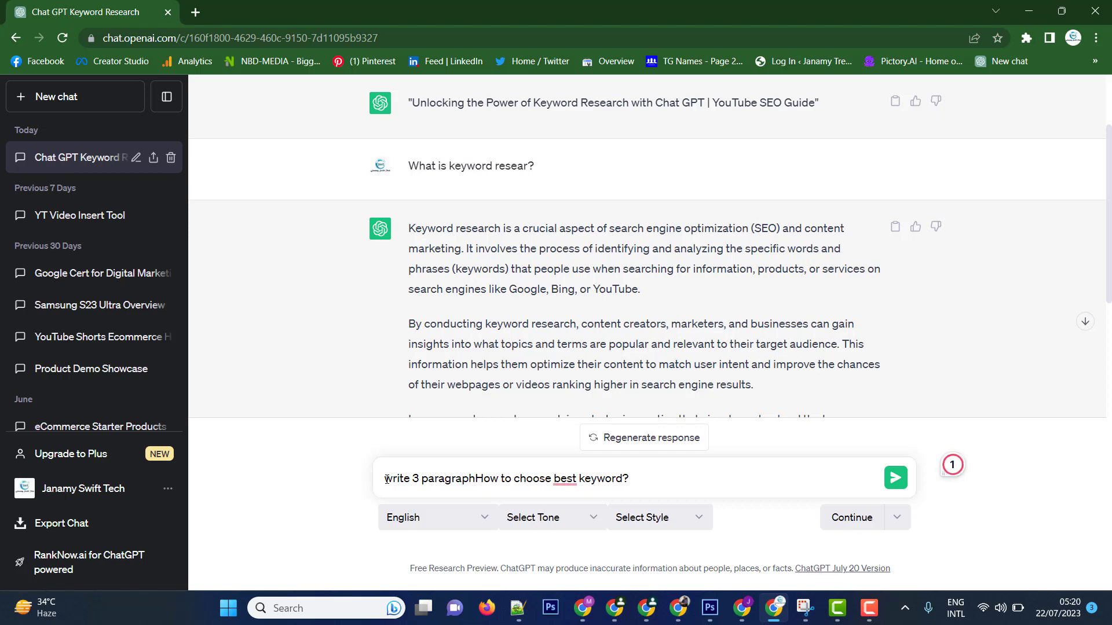
{"action": "type", "text": " ("}
{"action": "key", "text": "Return"}
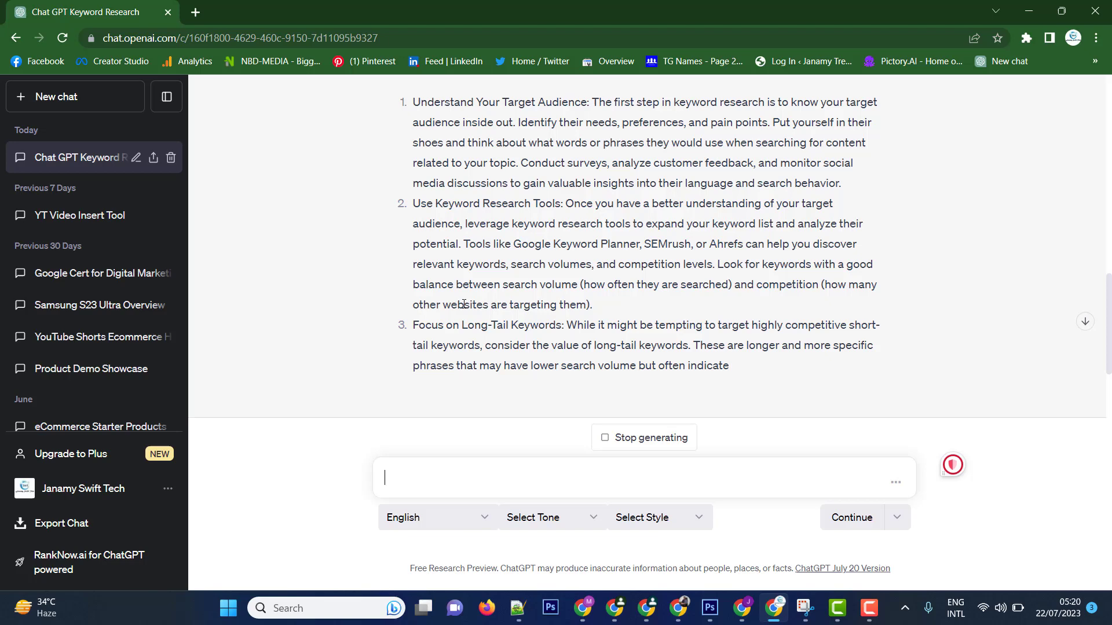
{"action": "scroll", "coordinate": [464, 303], "scroll_direction": "up", "scroll_amount": 5}
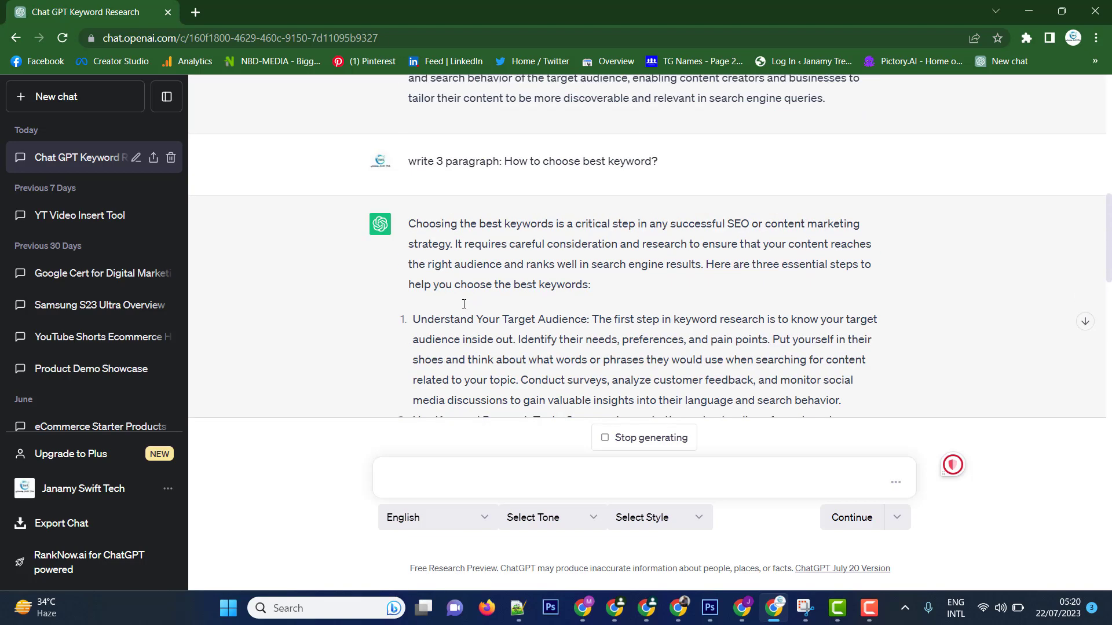
{"action": "scroll", "coordinate": [465, 303], "scroll_direction": "up", "scroll_amount": 5}
{"action": "scroll", "coordinate": [435, 242], "scroll_direction": "up", "scroll_amount": 2}
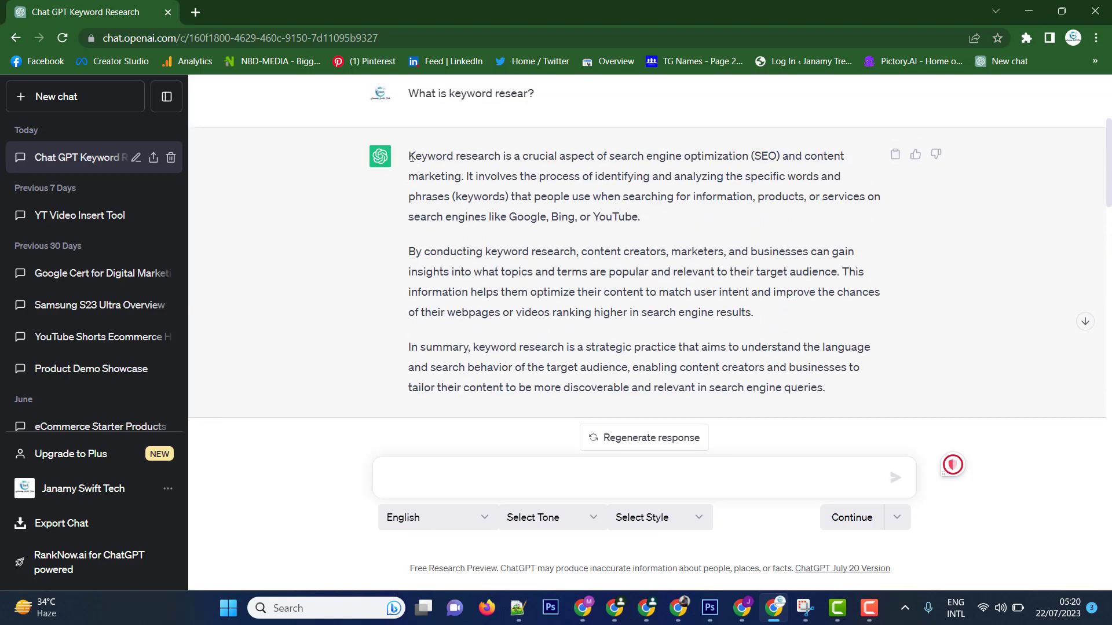
{"action": "left_click_drag", "start_coordinate": [408, 155], "coordinate": [834, 368]}
{"action": "key", "text": "ctrl+c"}
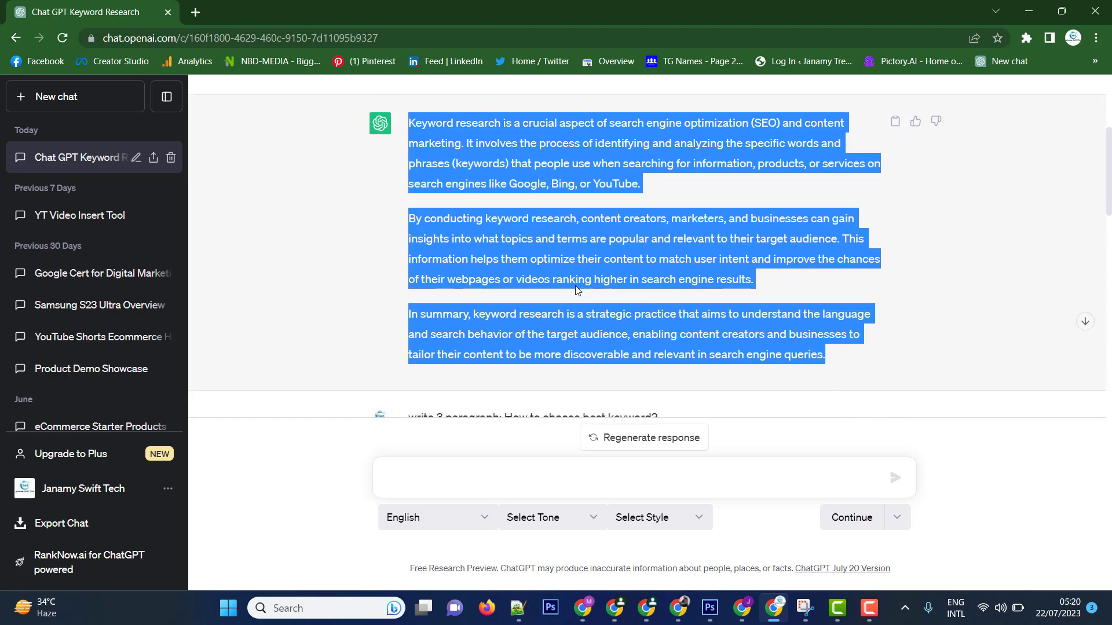
Step: Load quillbot.com/grammar-check in a new tab
{"action": "left_click", "coordinate": [195, 13]}
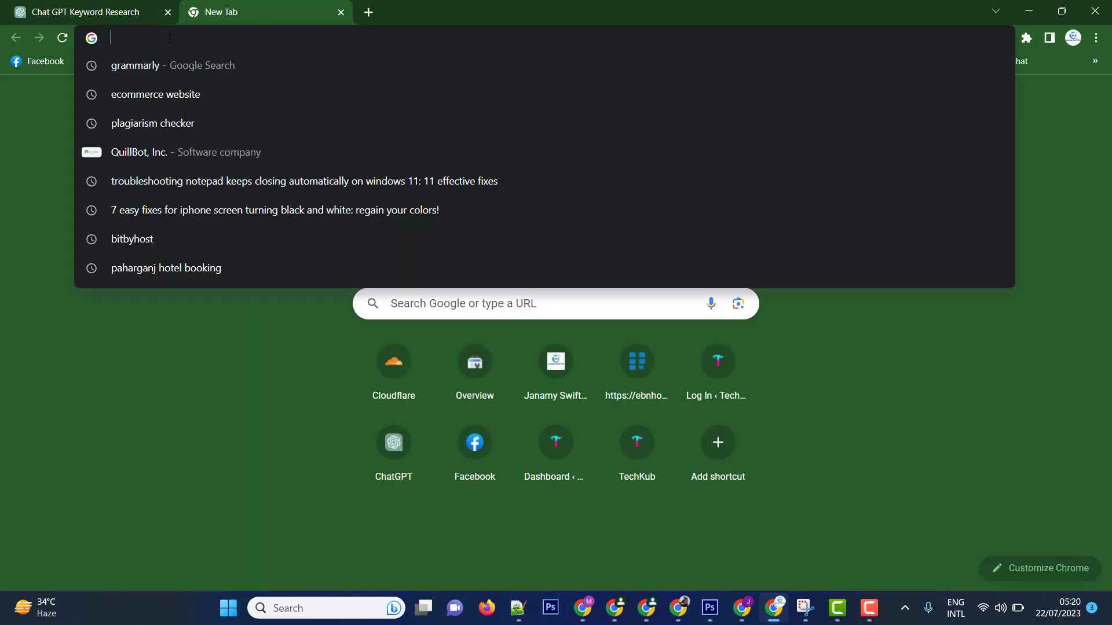
{"action": "type", "text": "quil"}
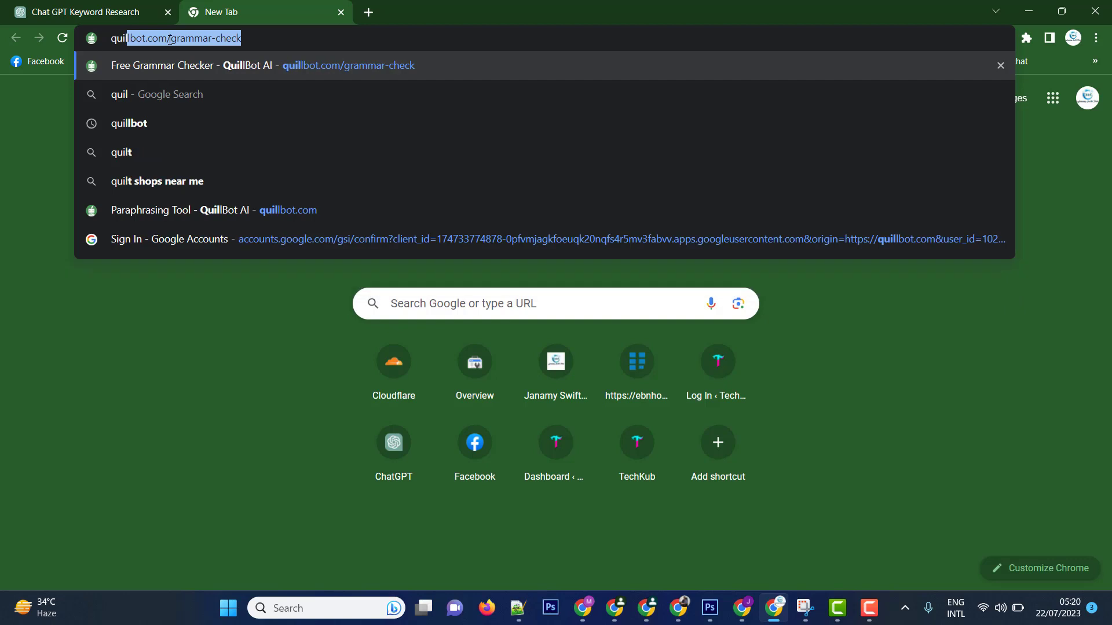
{"action": "key", "text": "Return"}
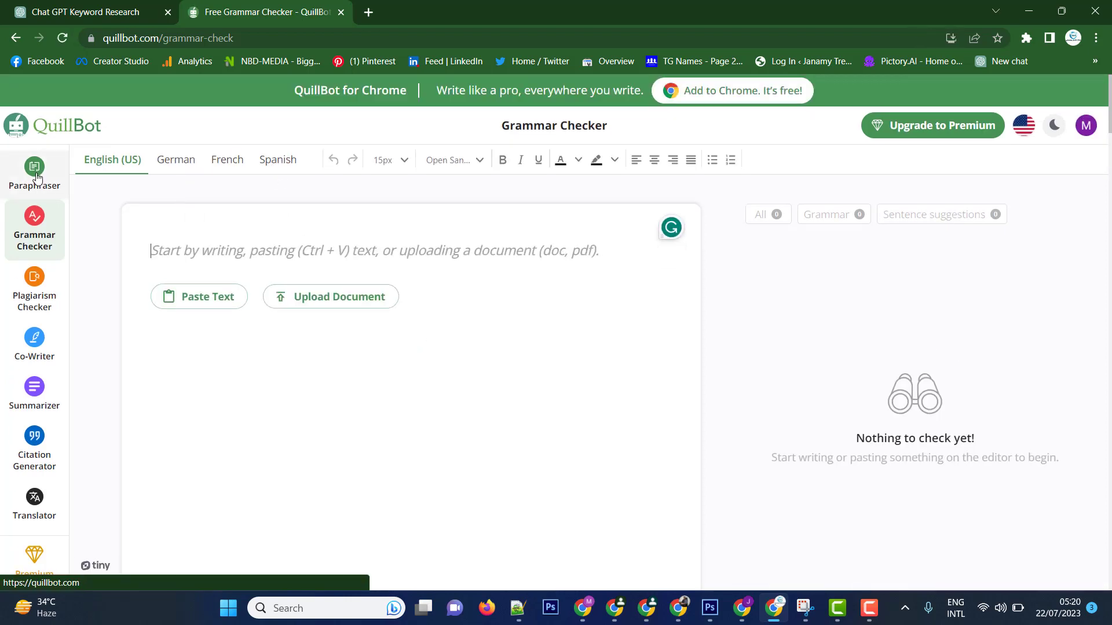
Step: Paraphrase the pasted answer without its 'In summary' paragraph and copy the full rewritten text
{"action": "left_click", "coordinate": [33, 174]}
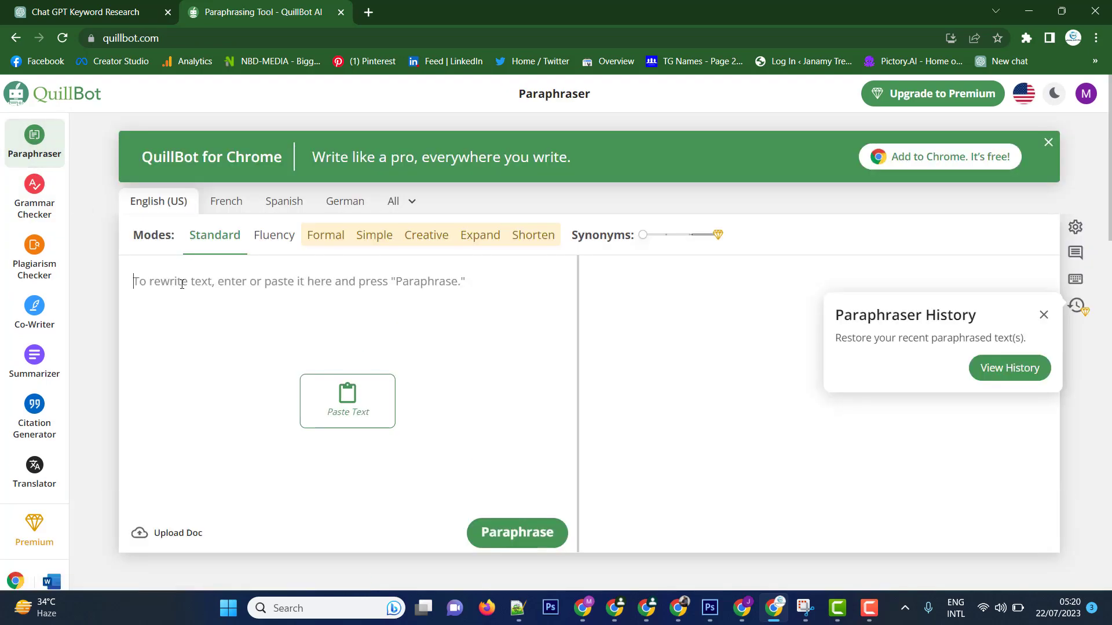
{"action": "key", "text": "ctrl+v"}
{"action": "scroll", "coordinate": [347, 348], "scroll_direction": "down", "scroll_amount": 2}
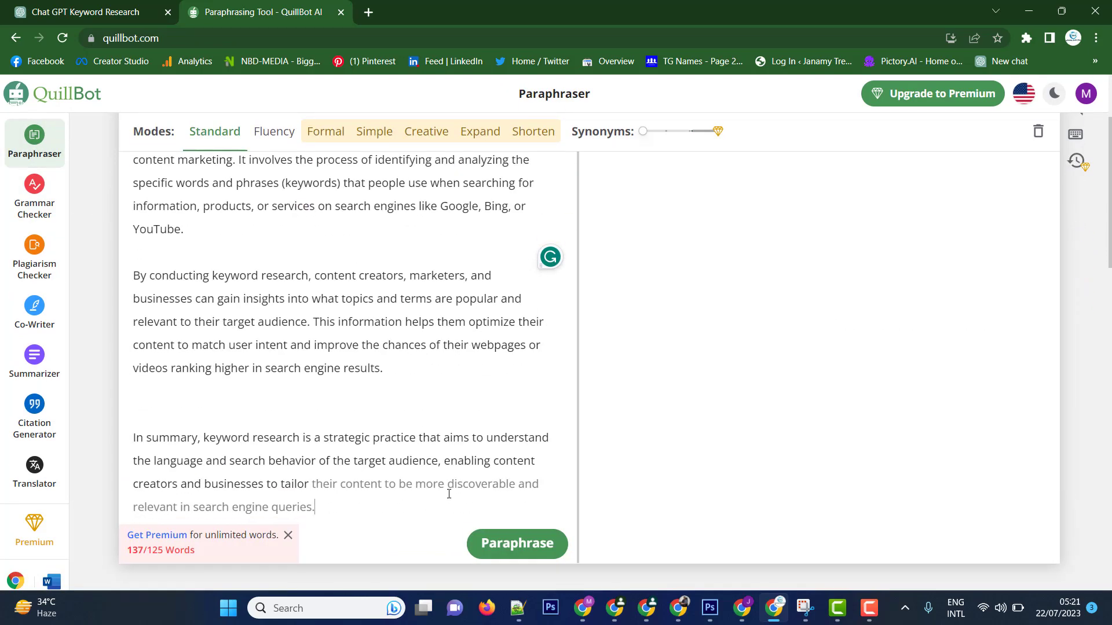
{"action": "scroll", "coordinate": [347, 391], "scroll_direction": "down", "scroll_amount": 1}
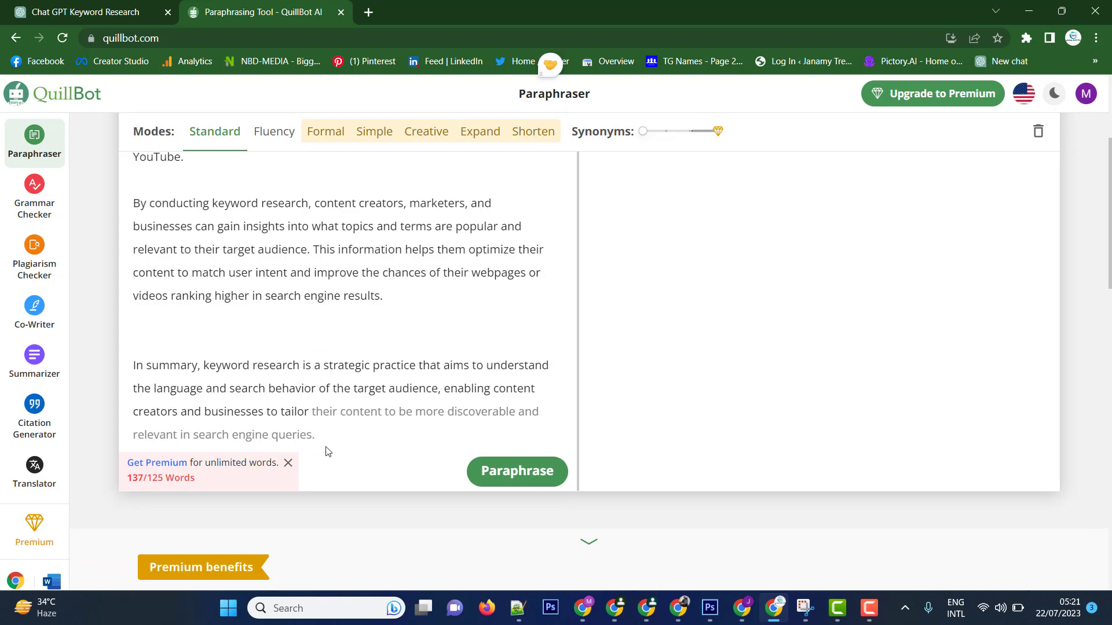
{"action": "left_click_drag", "start_coordinate": [316, 436], "coordinate": [136, 348]}
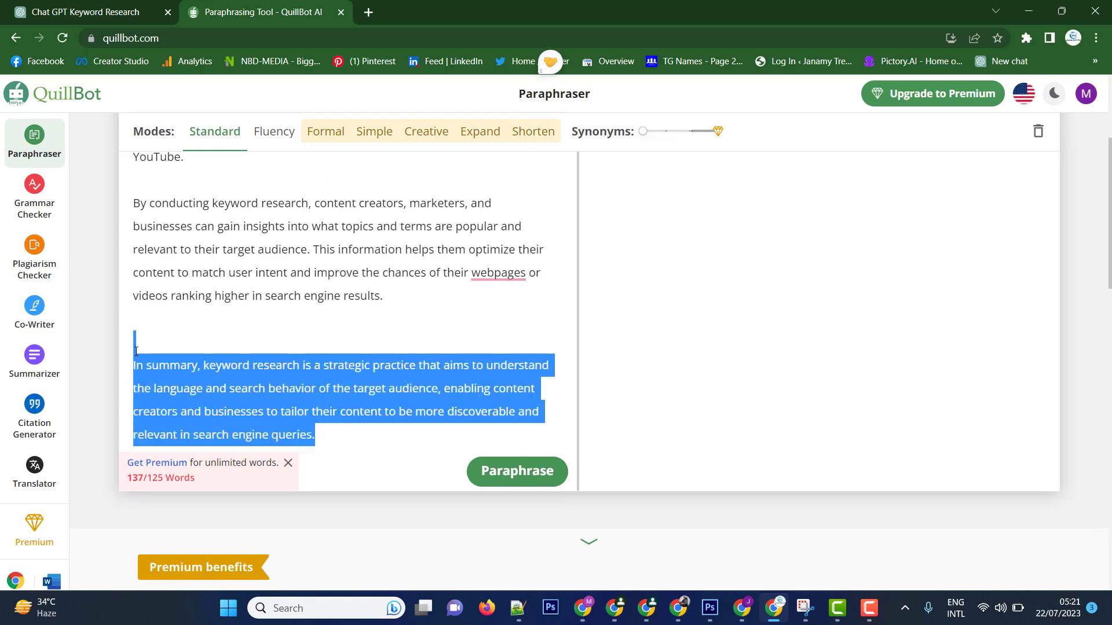
{"action": "key", "text": "Delete"}
{"action": "left_click", "coordinate": [517, 330]}
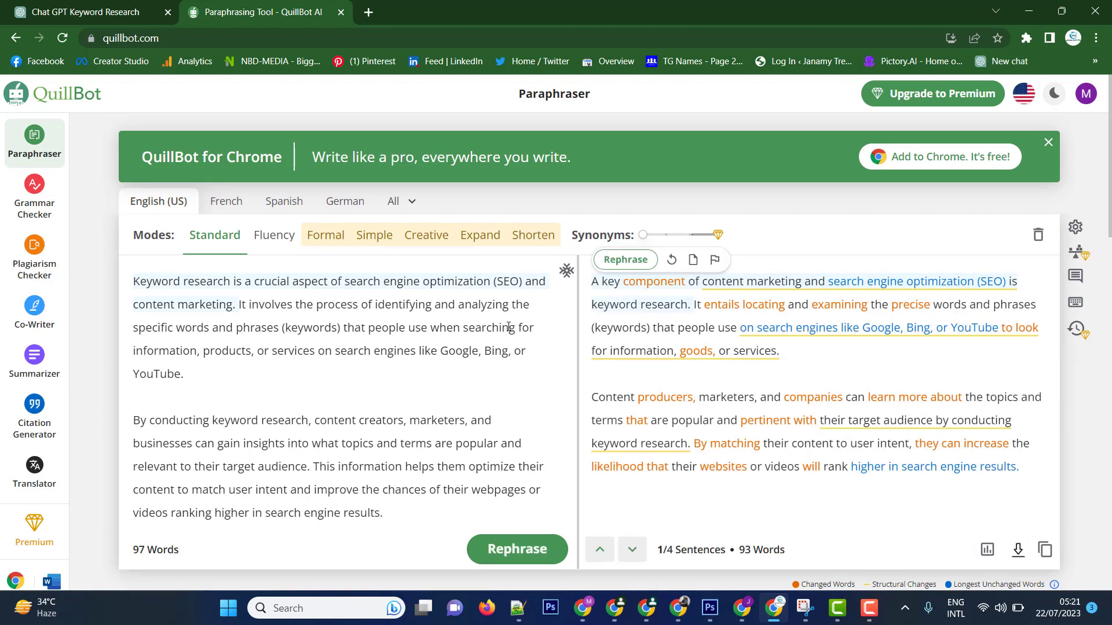
{"action": "left_click", "coordinate": [1045, 550]}
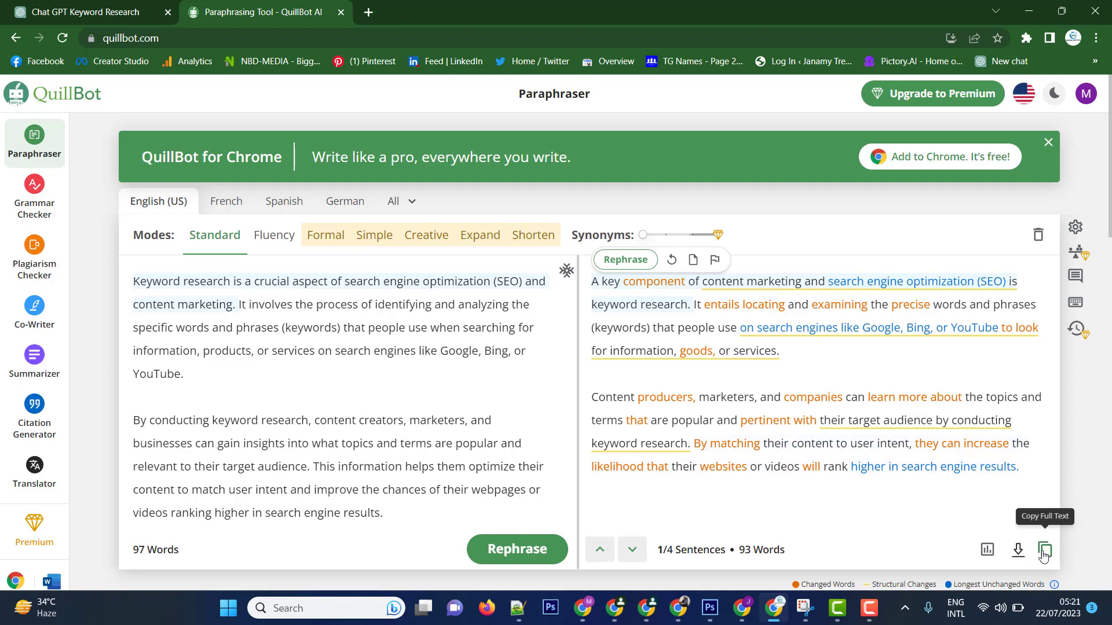
Step: Search Google for 'ai content detector' and go to the Content @ Scale result
{"action": "left_click", "coordinate": [368, 12]}
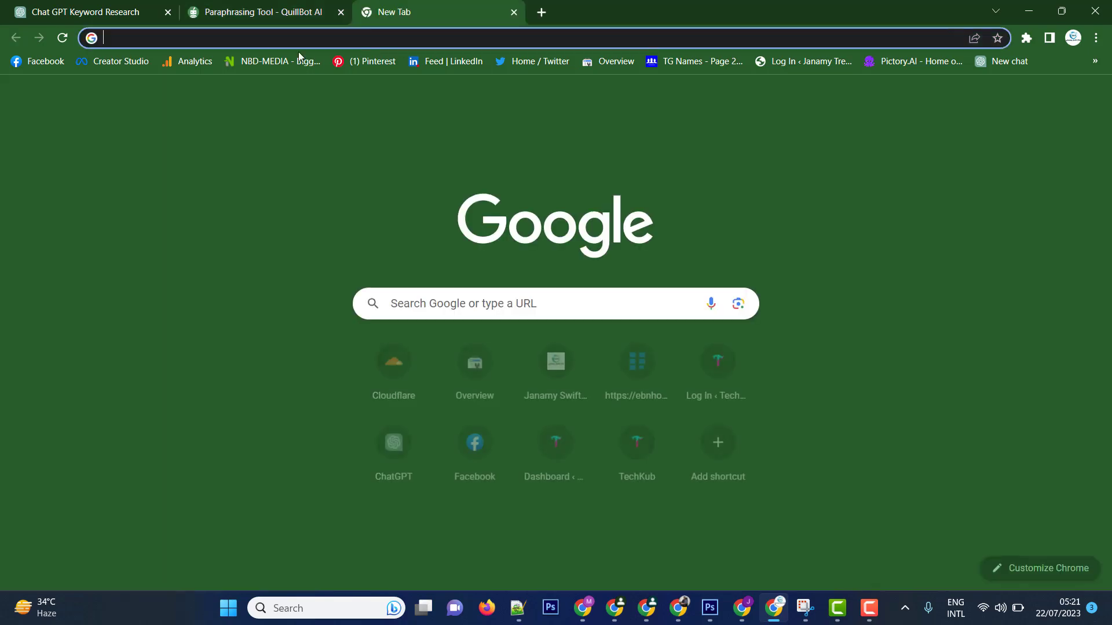
{"action": "left_click", "coordinate": [208, 39]}
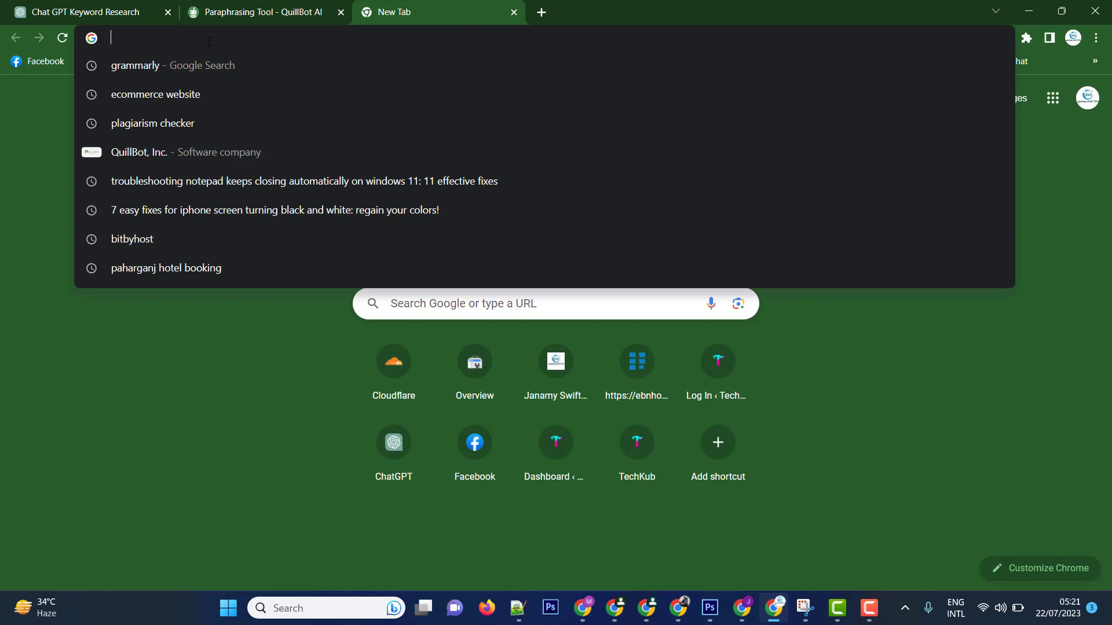
{"action": "type", "text": "goole"}
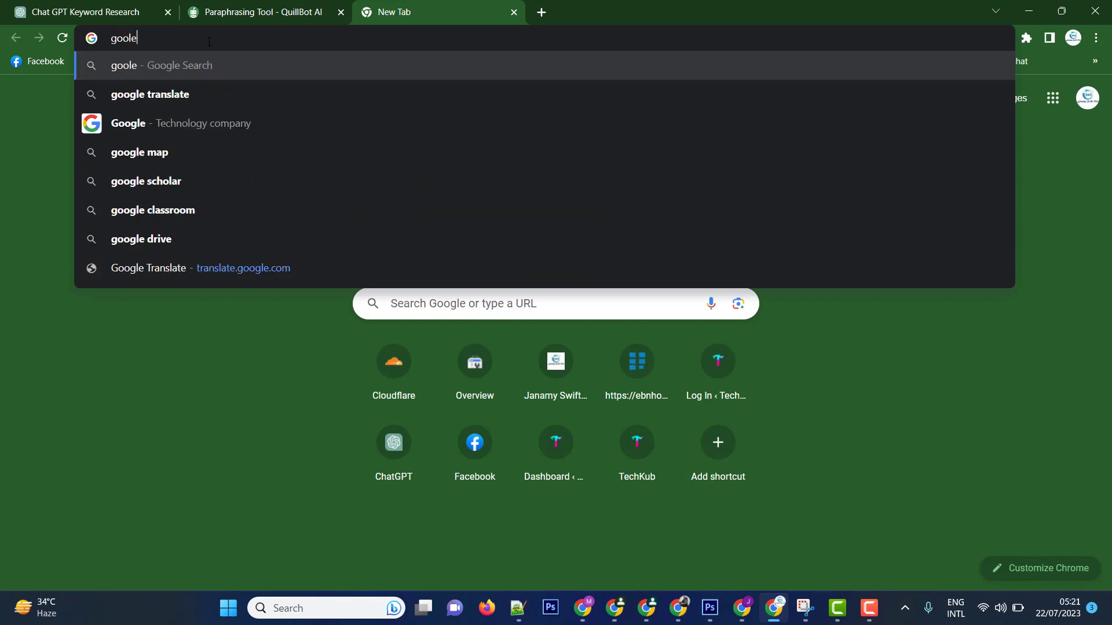
{"action": "key", "text": "ctrl+a"}
{"action": "type", "text": "a"}
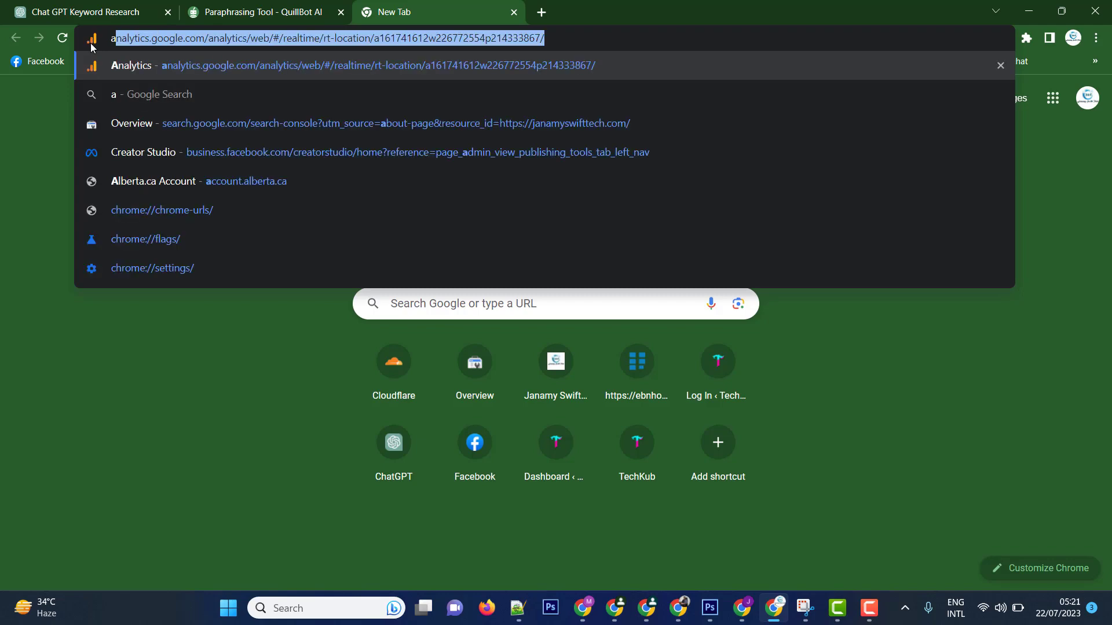
{"action": "type", "text": "i c"}
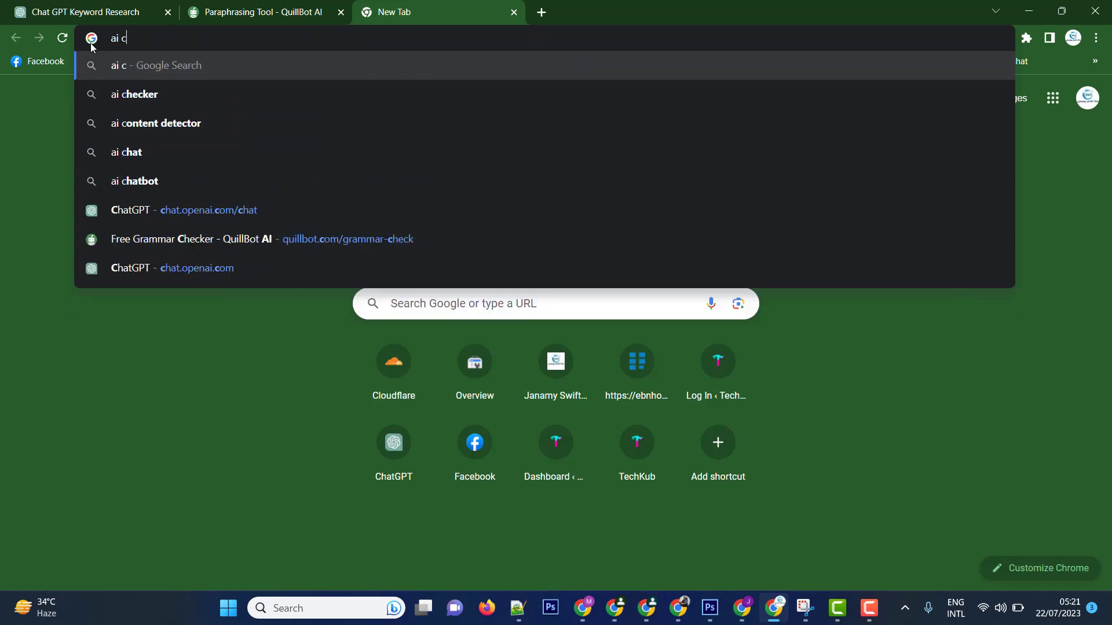
{"action": "key", "text": "Down"}
{"action": "key", "text": "Down"}
{"action": "key", "text": "Return"}
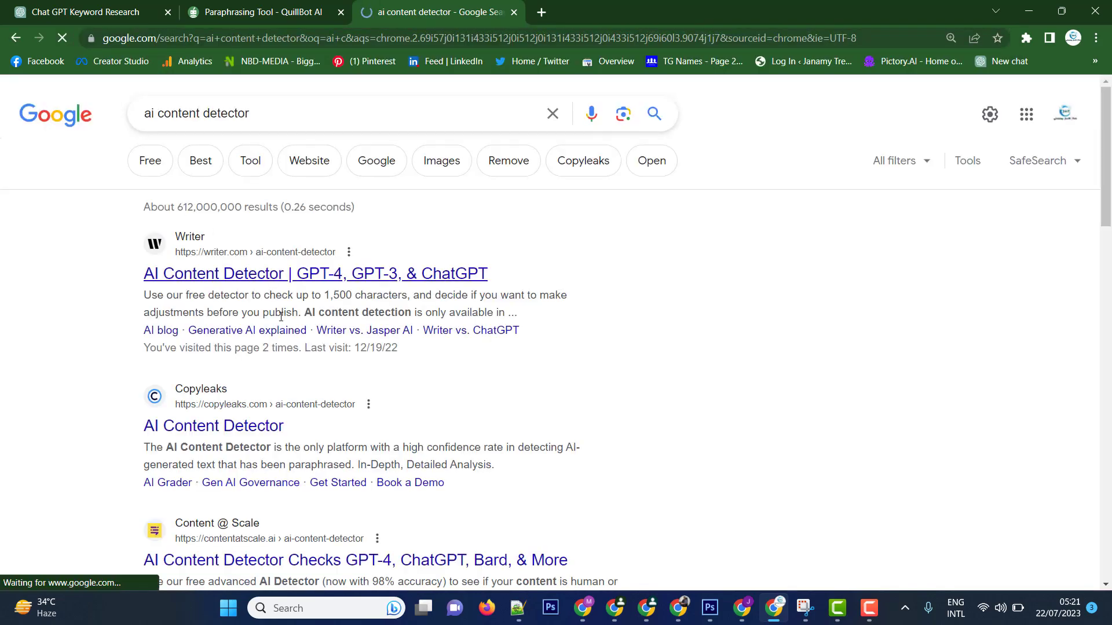
{"action": "scroll", "coordinate": [279, 298], "scroll_direction": "down", "scroll_amount": 2}
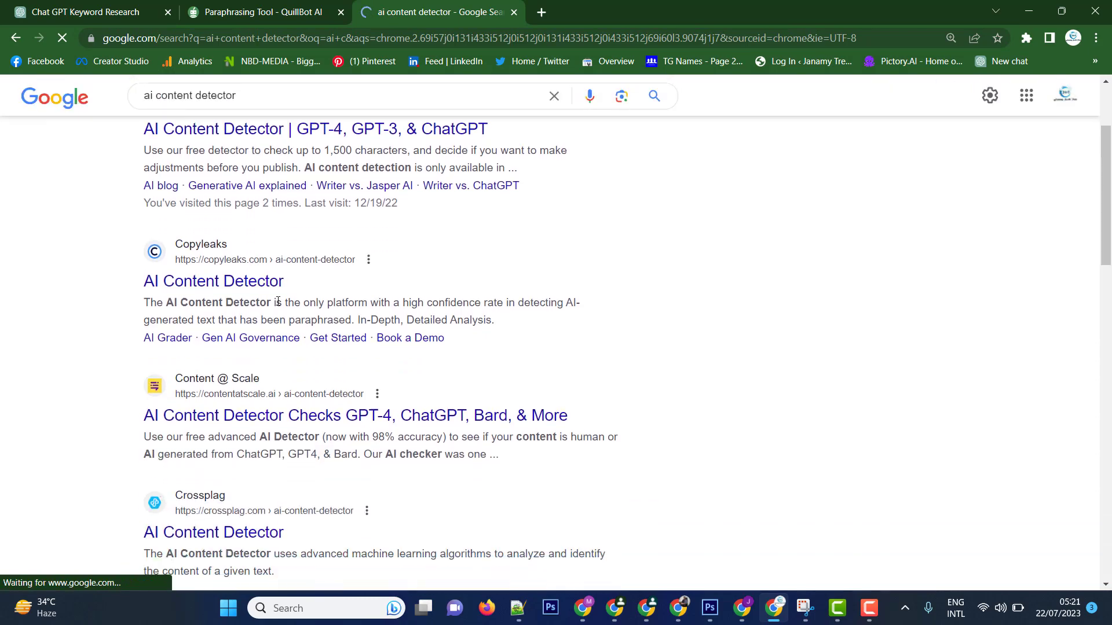
{"action": "left_click", "coordinate": [247, 415]}
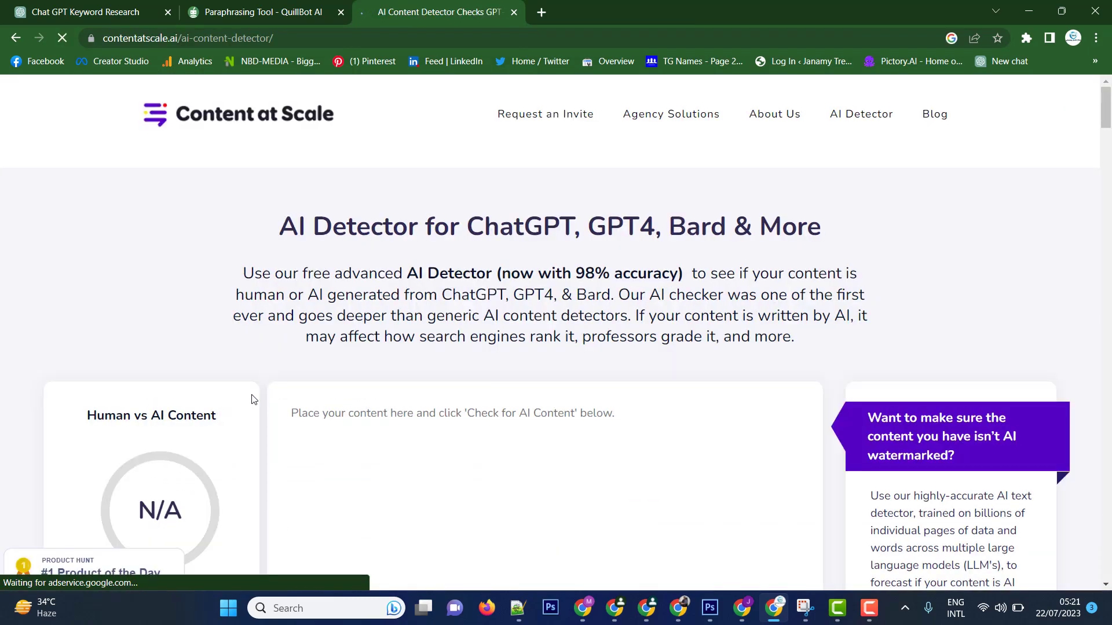
{"action": "scroll", "coordinate": [316, 344], "scroll_direction": "down", "scroll_amount": 2}
Step: Paste the 604-character paraphrased text into the detector and close the 'Automate Your Content Marketing' popup
{"action": "key", "text": "ctrl+v"}
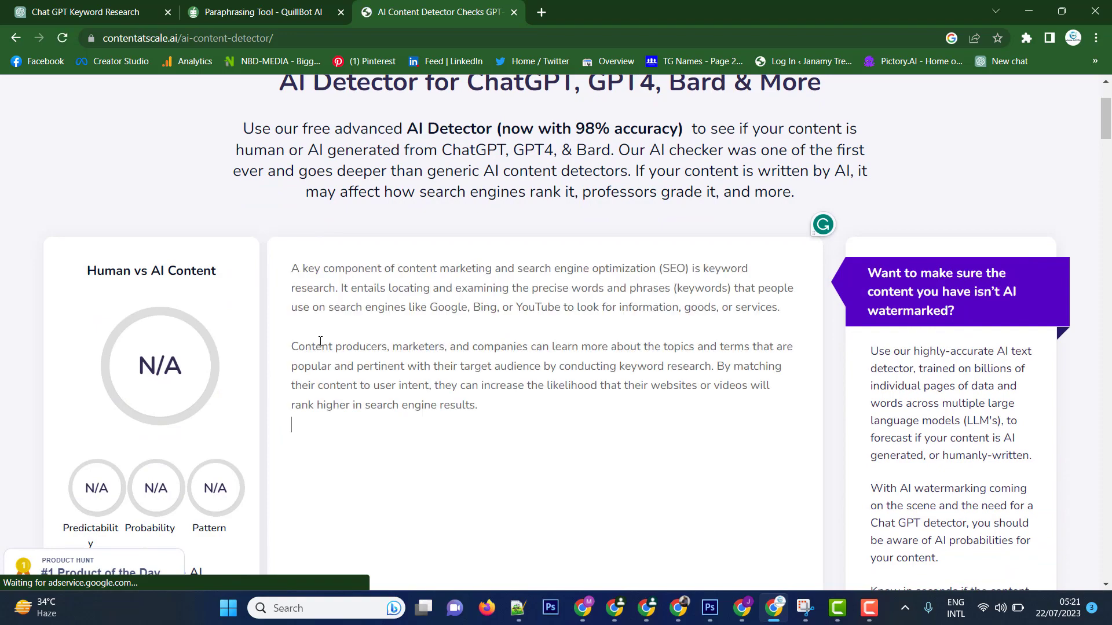
{"action": "scroll", "coordinate": [260, 240], "scroll_direction": "down", "scroll_amount": 2}
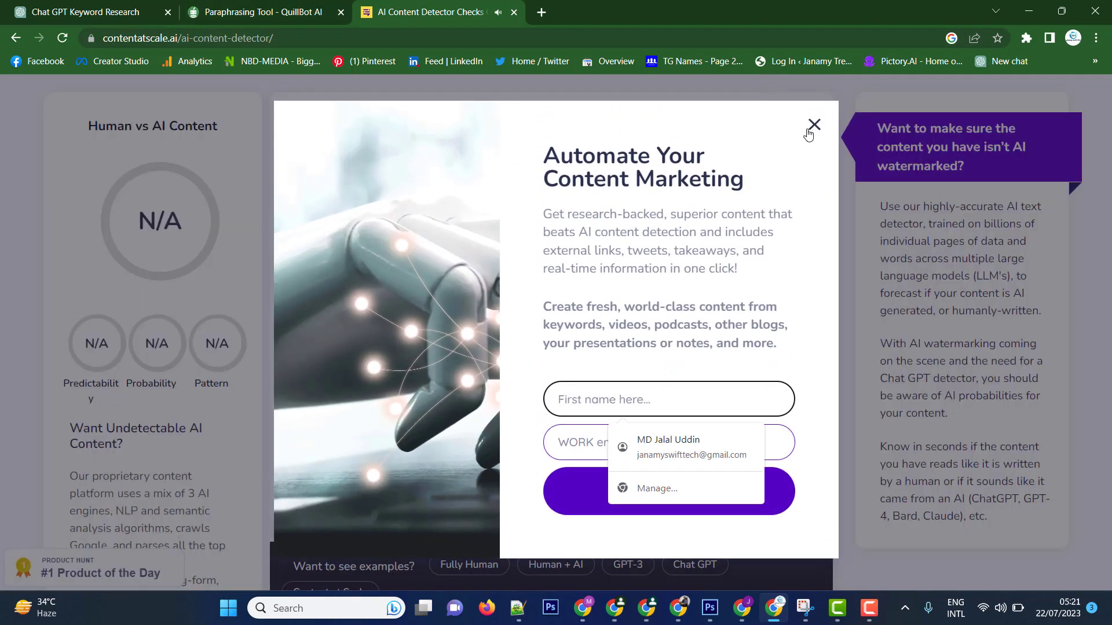
{"action": "left_click", "coordinate": [812, 127]}
Step: Switch between the QuillBot and ChatGPT tabs, ending on the QuillBot Paraphrasing Tool tab
{"action": "left_click", "coordinate": [287, 12]}
{"action": "left_click", "coordinate": [85, 11]}
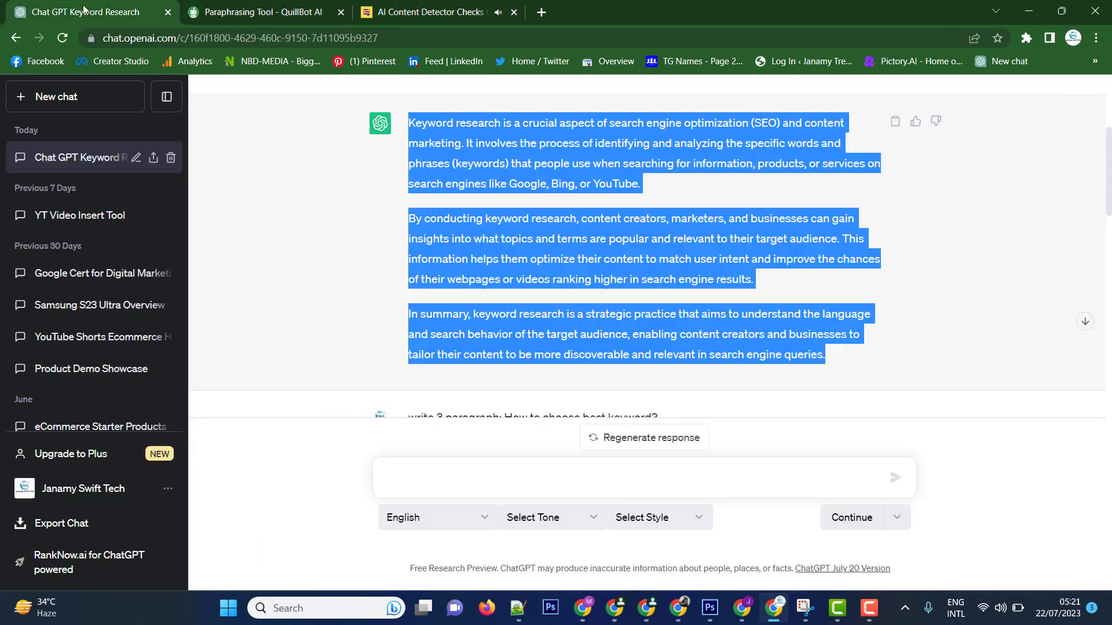
{"action": "left_click", "coordinate": [241, 14]}
{"action": "scroll", "coordinate": [310, 159], "scroll_direction": "down", "scroll_amount": 3}
{"action": "scroll", "coordinate": [310, 160], "scroll_direction": "down", "scroll_amount": 1}
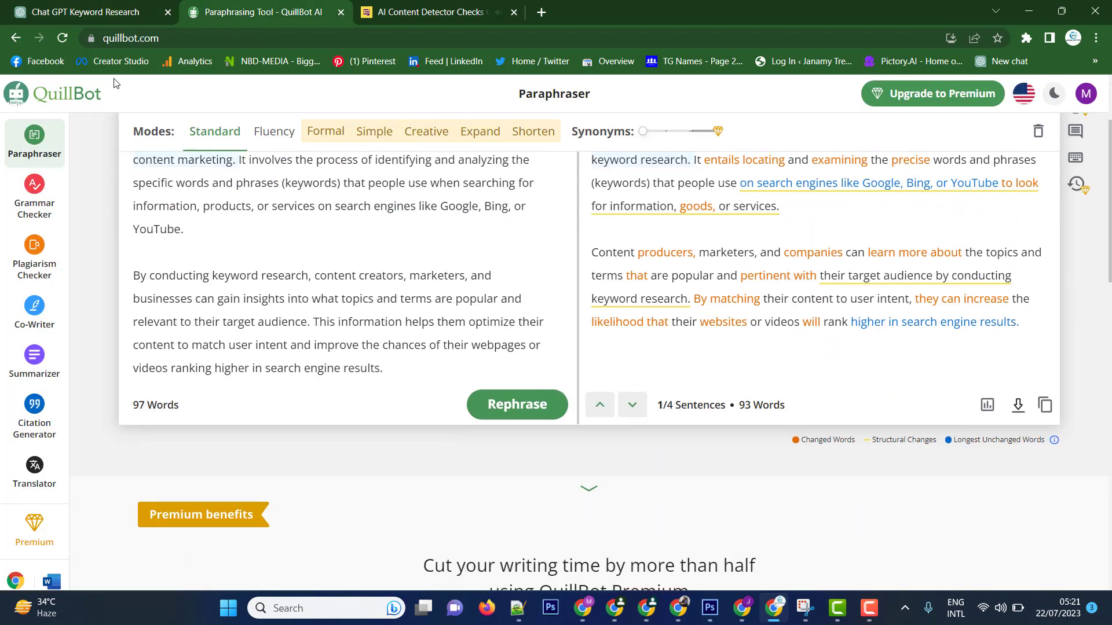